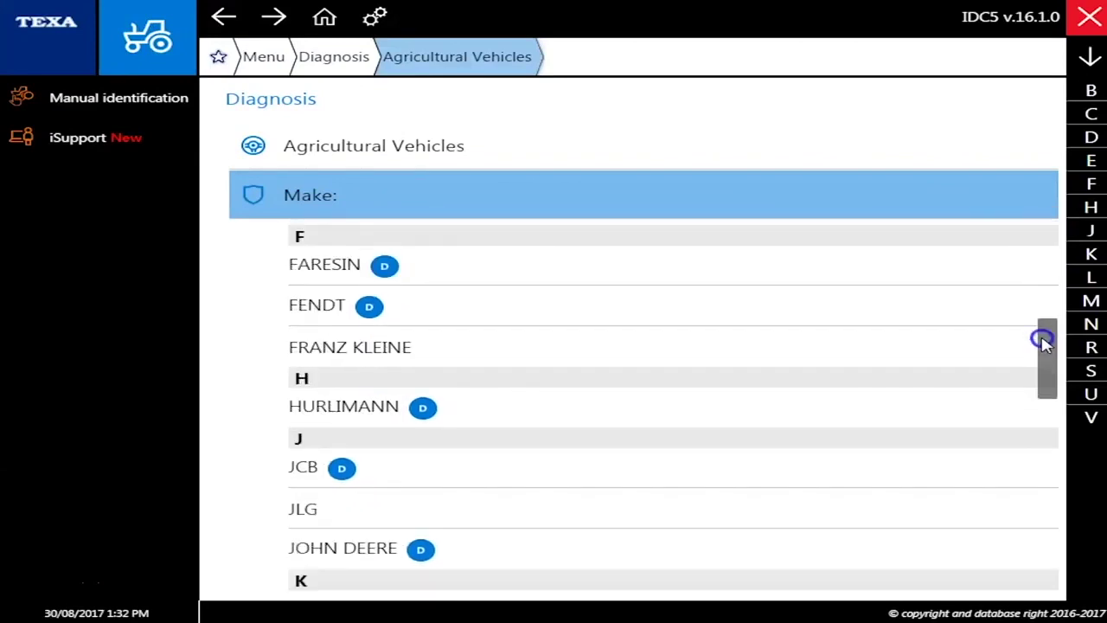
# Select JOHN DEERE, Tractor 7020 Series, the JOHN DEERE engine and the Tractor vehicle code.
pyautogui.click(734, 414)
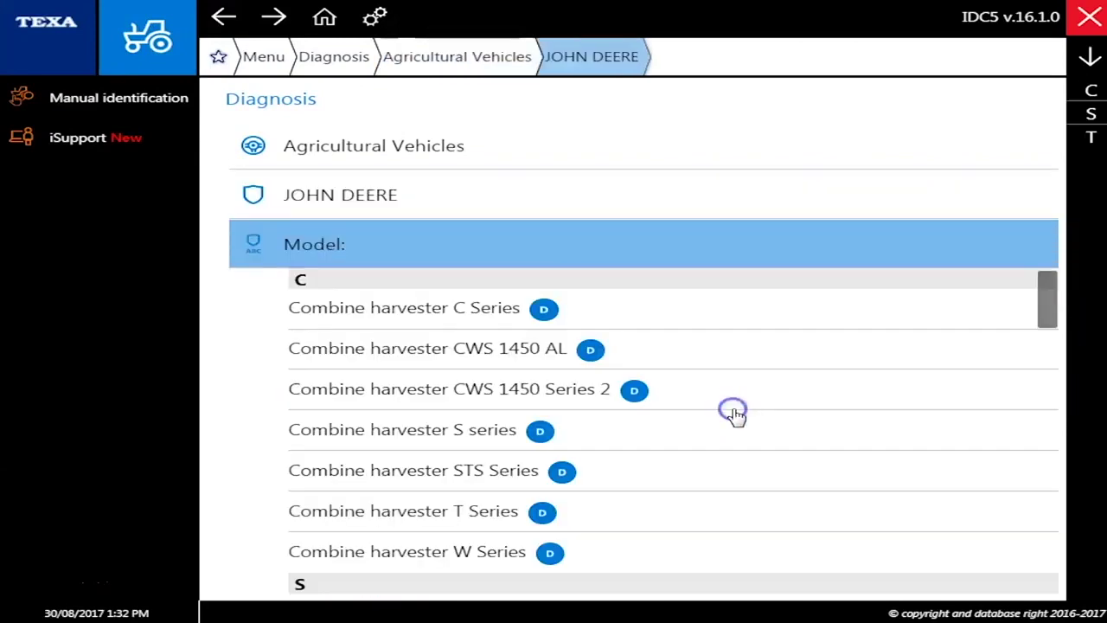
pyautogui.moveTo(1038, 316); pyautogui.dragTo(1034, 501)
pyautogui.click(831, 529)
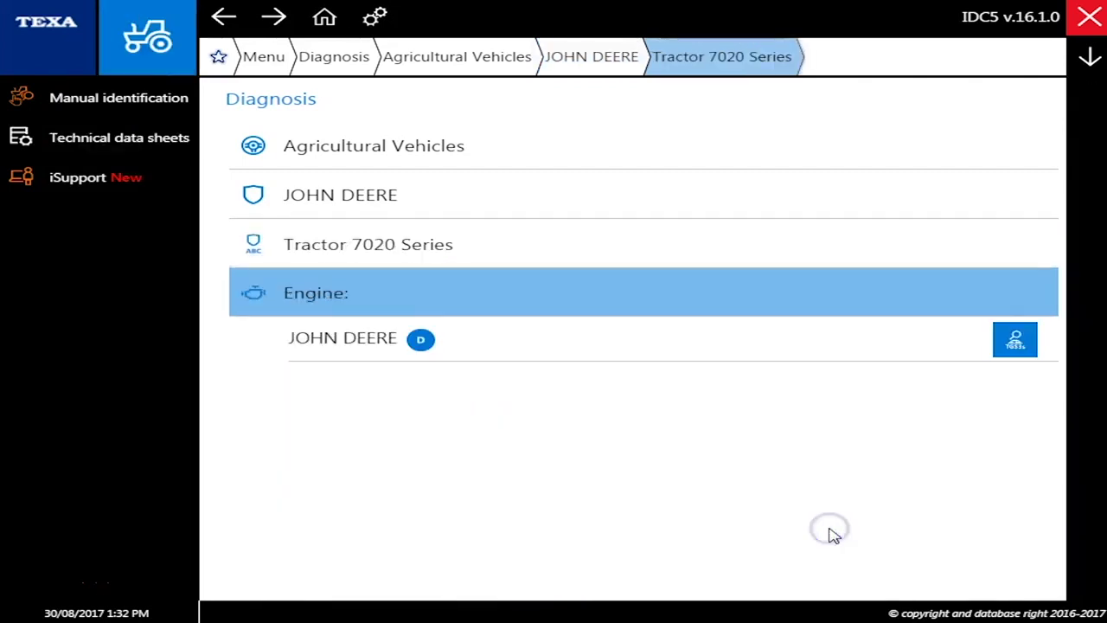
pyautogui.click(767, 355)
pyautogui.click(737, 395)
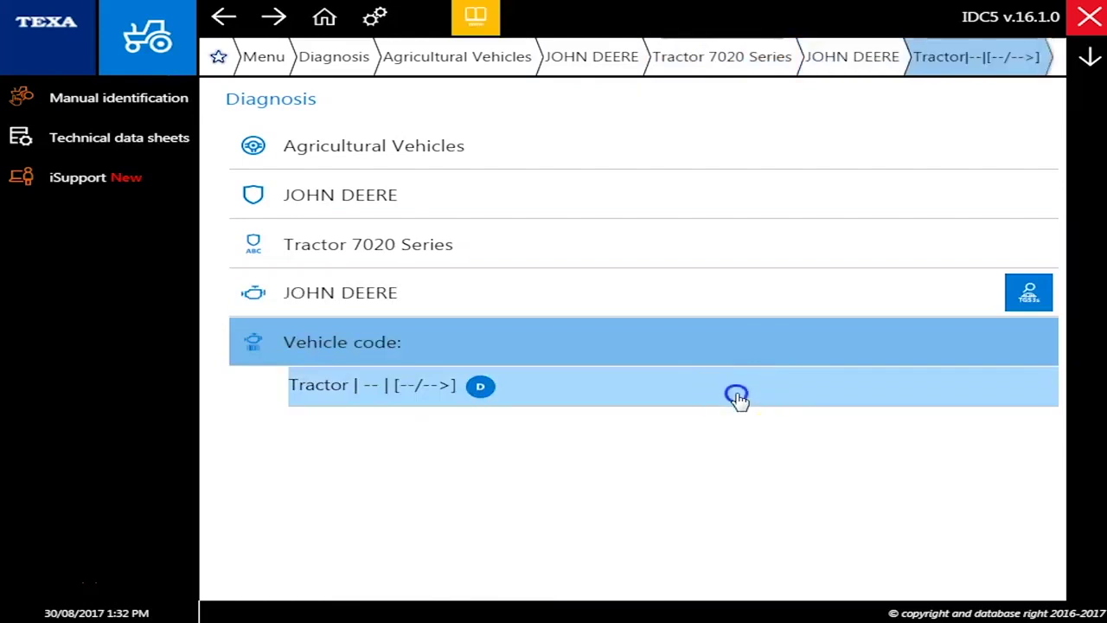
# Start the Vehicle check up OEM Scanning + Total error reading and confirm the start-up mode.
pyautogui.moveTo(1052, 356); pyautogui.dragTo(1038, 435)
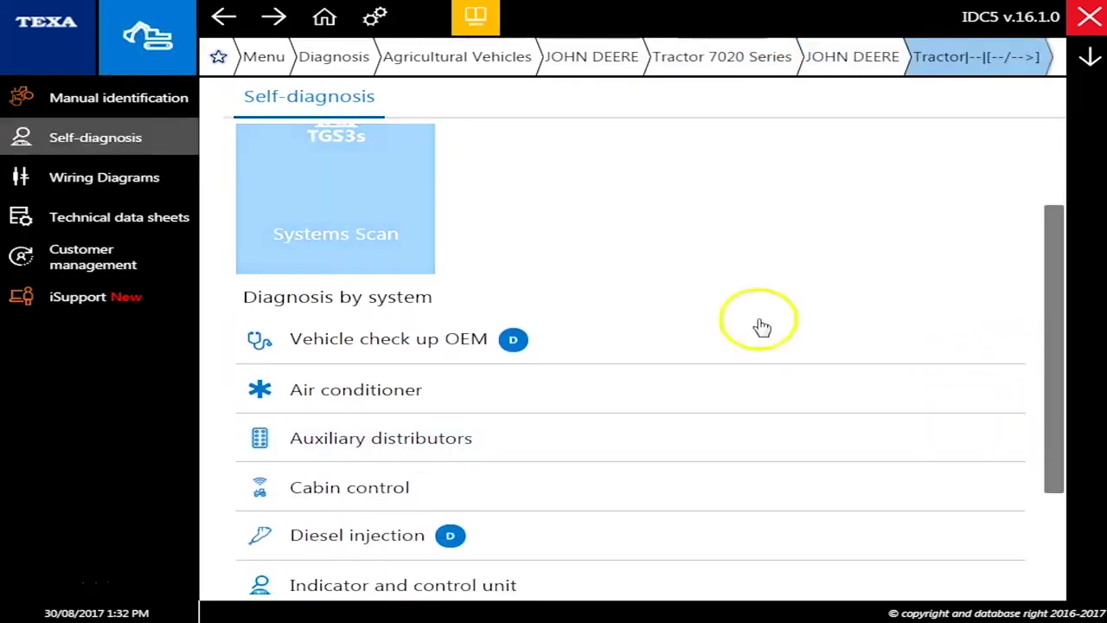
pyautogui.click(683, 333)
pyautogui.click(905, 381)
pyautogui.click(515, 405)
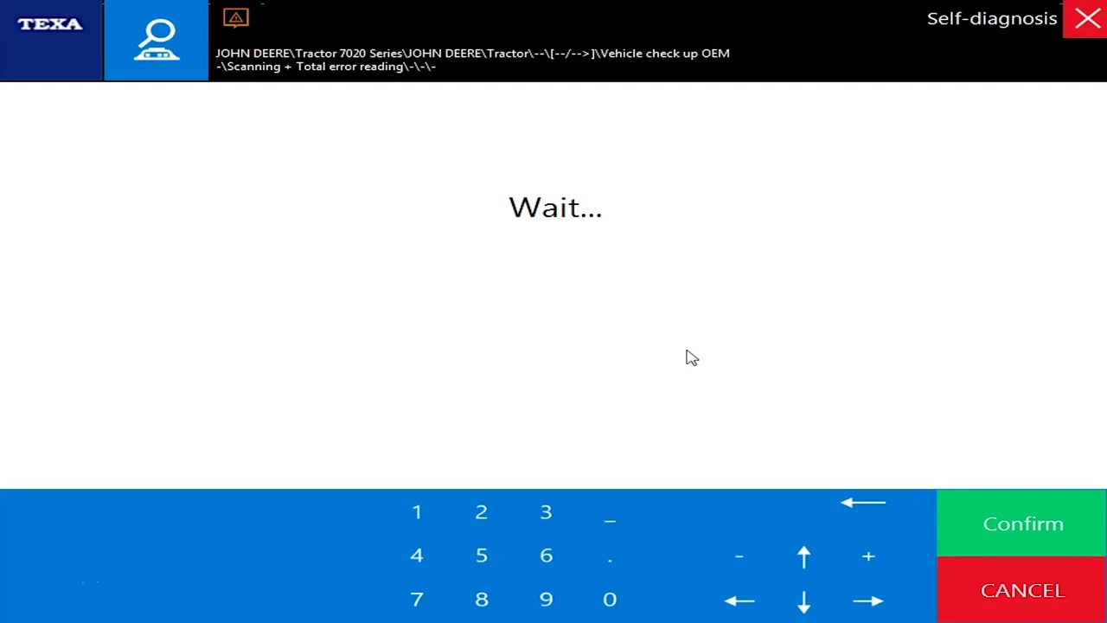
# Check each control unit's No error status and the activations, then end the check-up session.
pyautogui.click(591, 147)
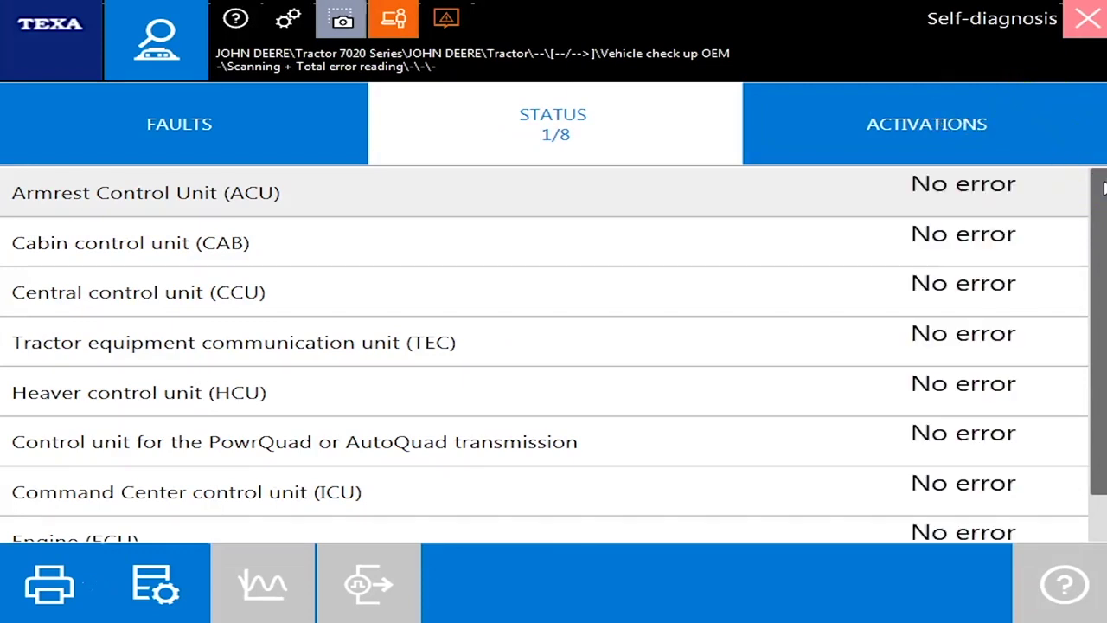
pyautogui.moveTo(1101, 232); pyautogui.dragTo(1101, 273)
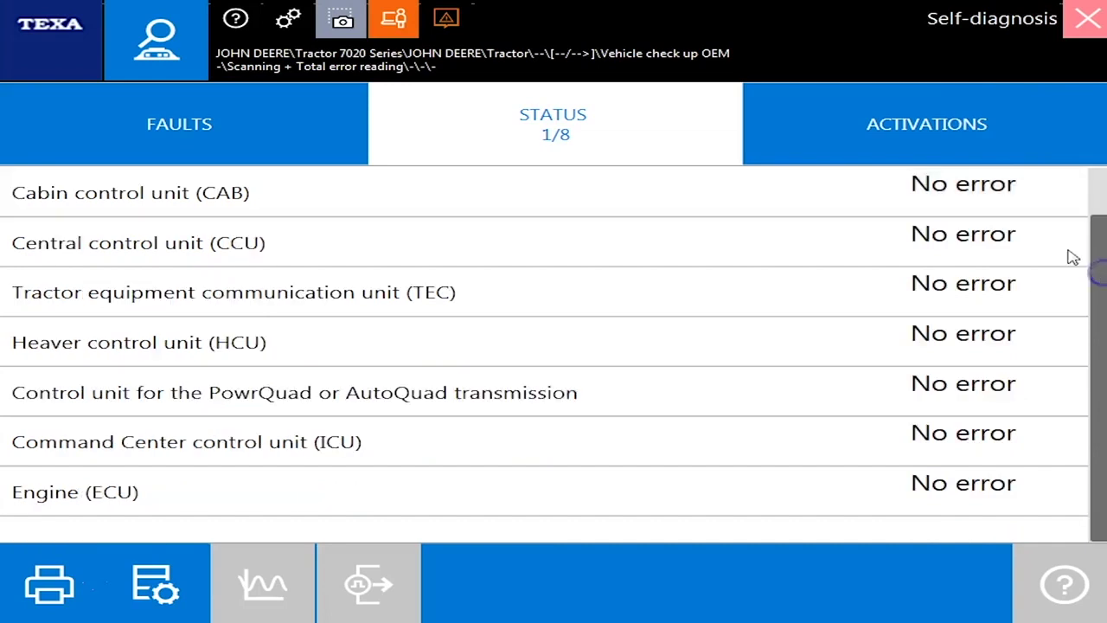
pyautogui.click(965, 155)
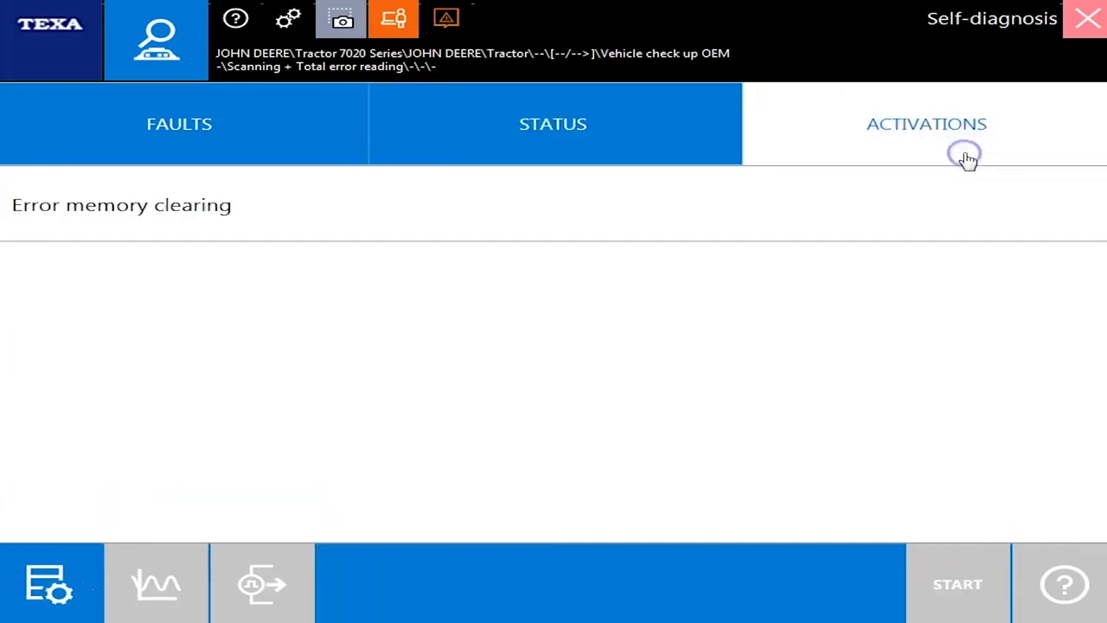
pyautogui.click(1085, 19)
pyautogui.click(741, 385)
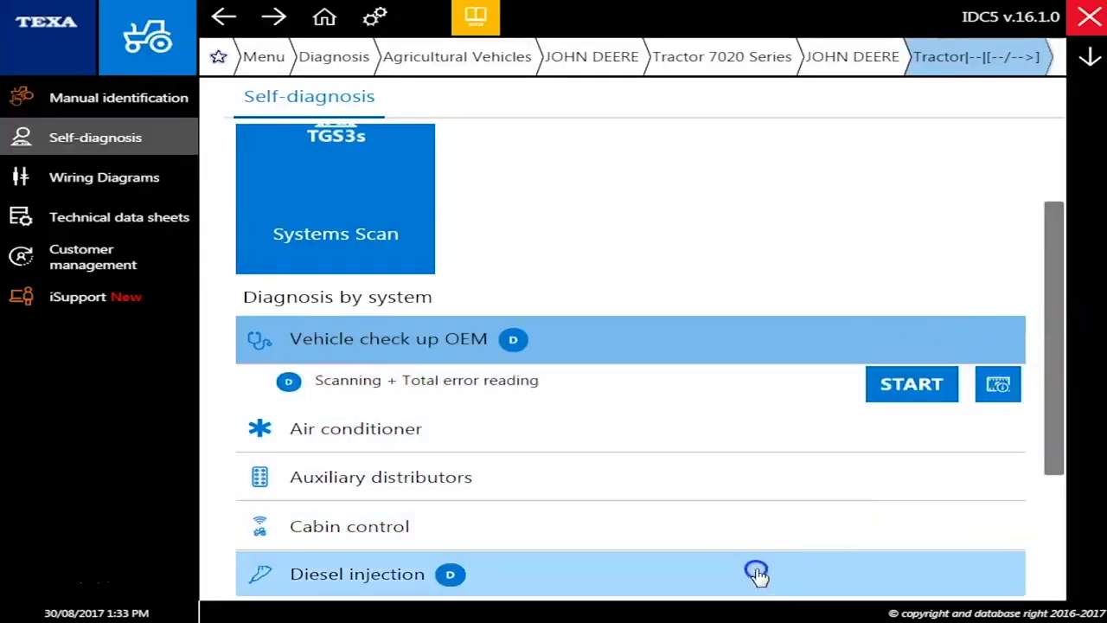
# Connect to the Diesel injection ECU Engine control unit using the ADAPTER OBD-DEUTSCH 9 cable.
pyautogui.click(754, 571)
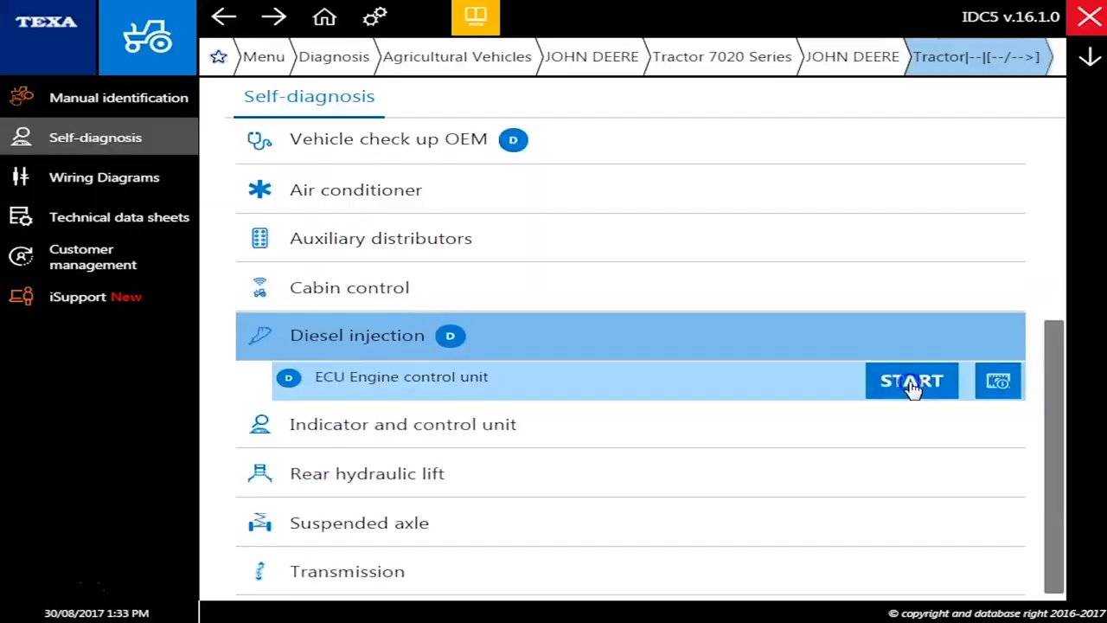
pyautogui.click(912, 388)
pyautogui.click(556, 394)
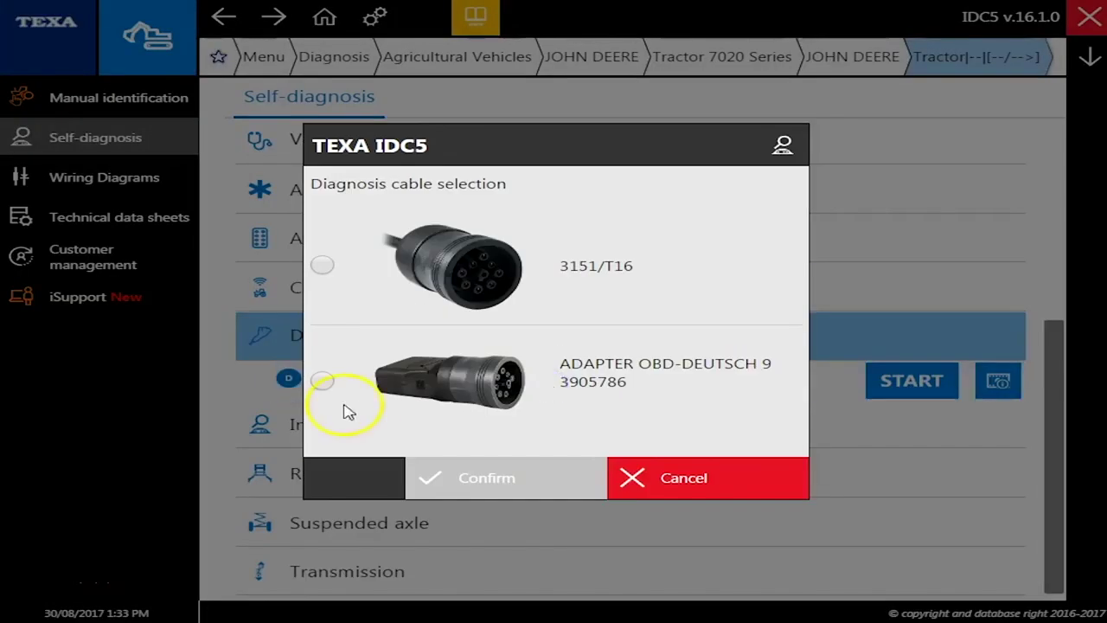
pyautogui.click(325, 381)
pyautogui.click(542, 492)
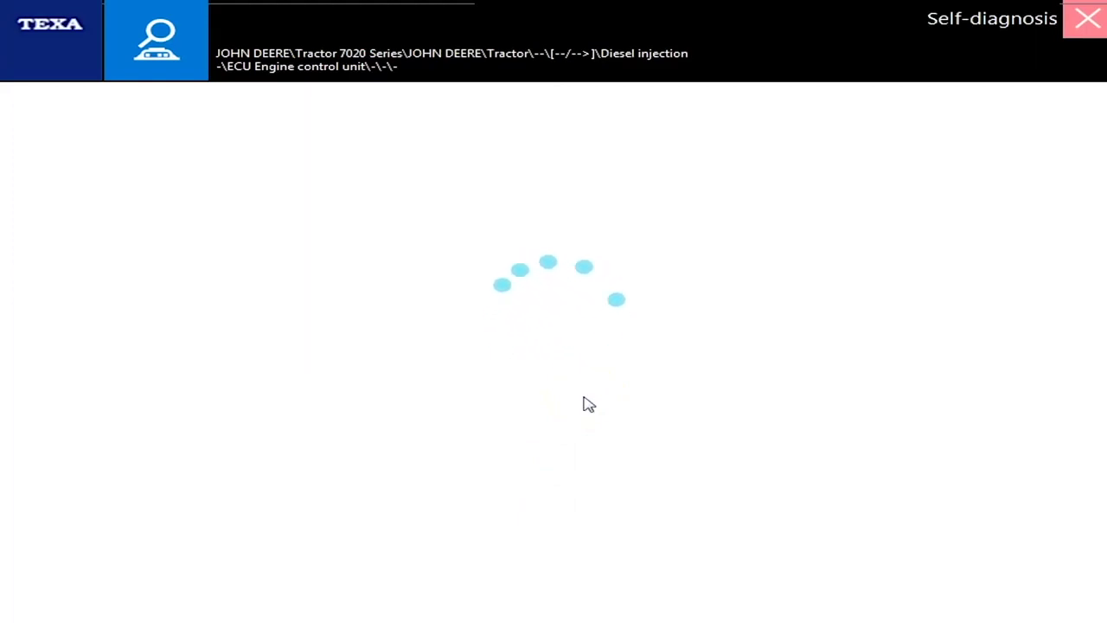
pyautogui.click(776, 376)
pyautogui.click(915, 439)
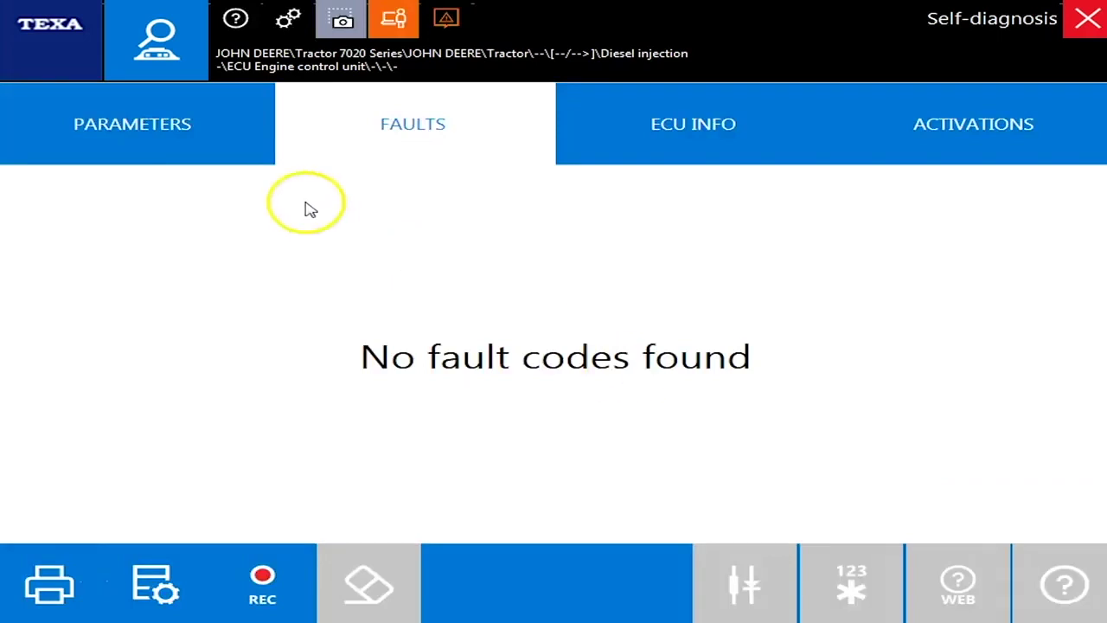
# Review the engine ECU's live parameters, stored faults, identification data and available activation tests.
pyautogui.click(229, 153)
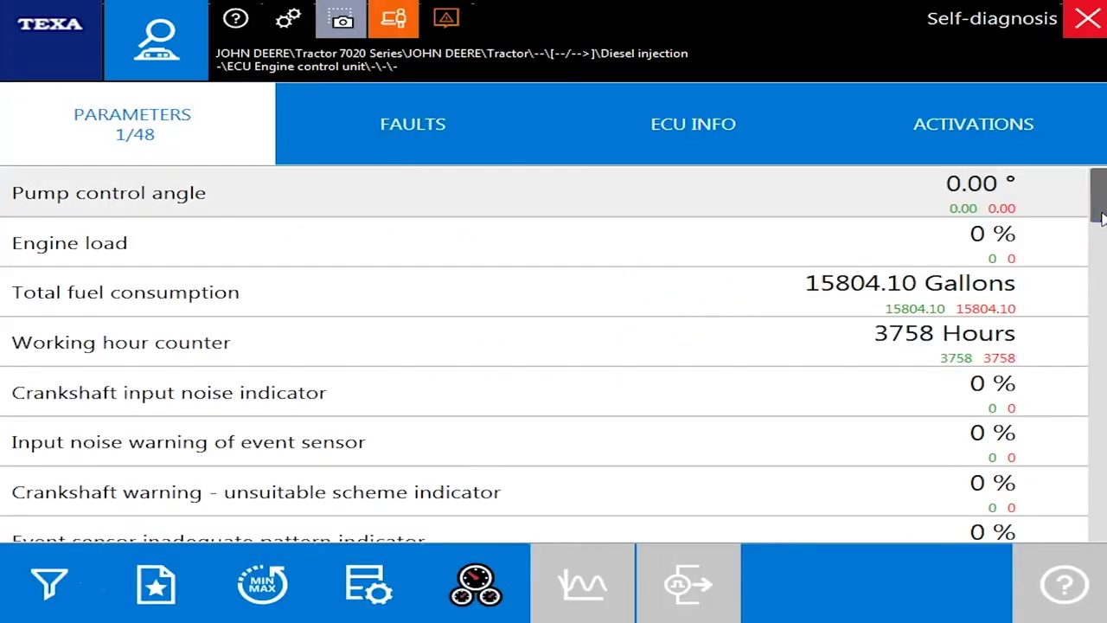
pyautogui.moveTo(1101, 218); pyautogui.dragTo(1099, 513)
pyautogui.click(458, 136)
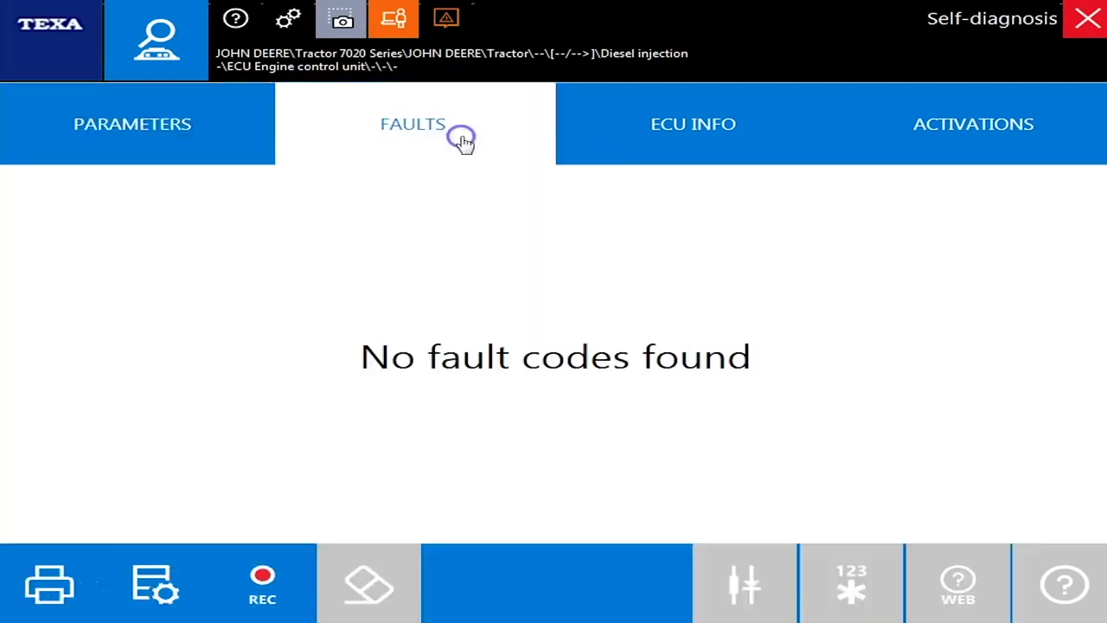
pyautogui.click(623, 141)
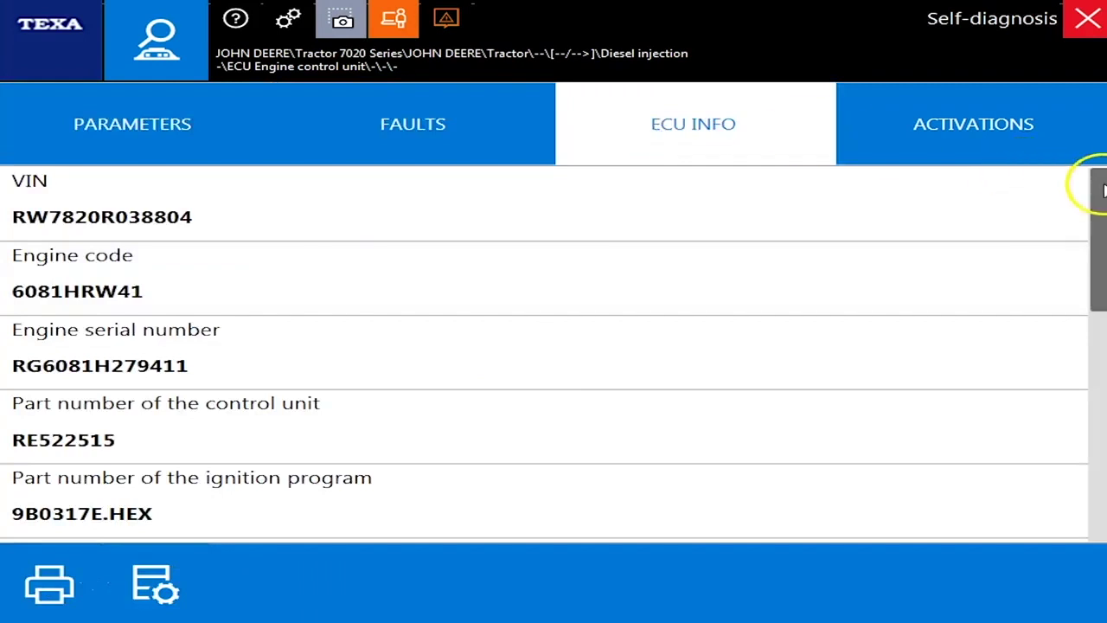
pyautogui.moveTo(1101, 216); pyautogui.dragTo(1100, 441)
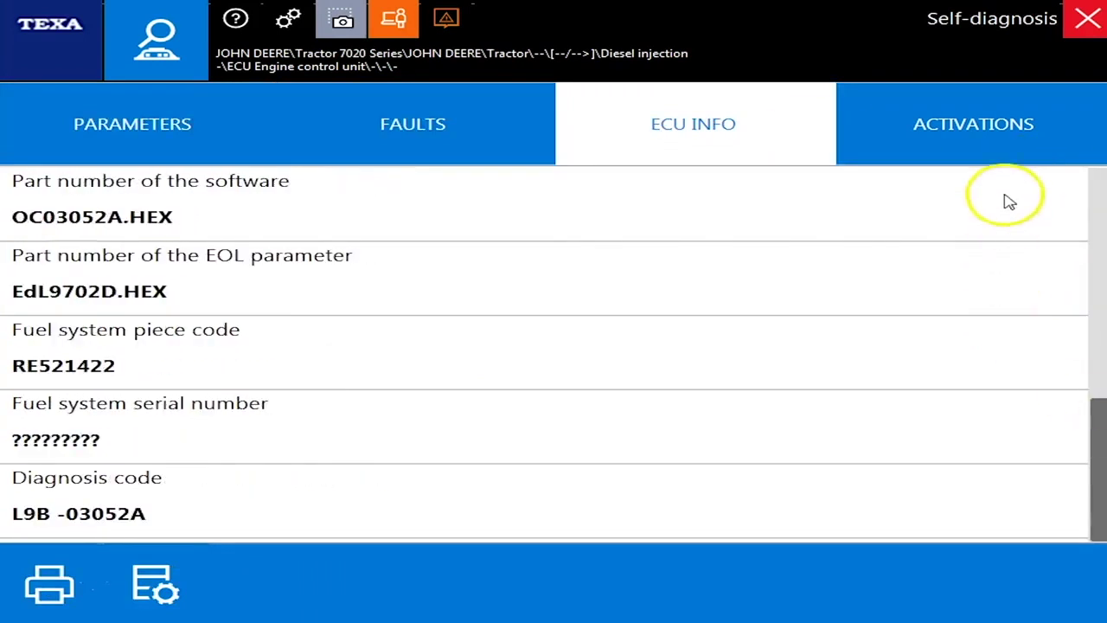
pyautogui.click(976, 143)
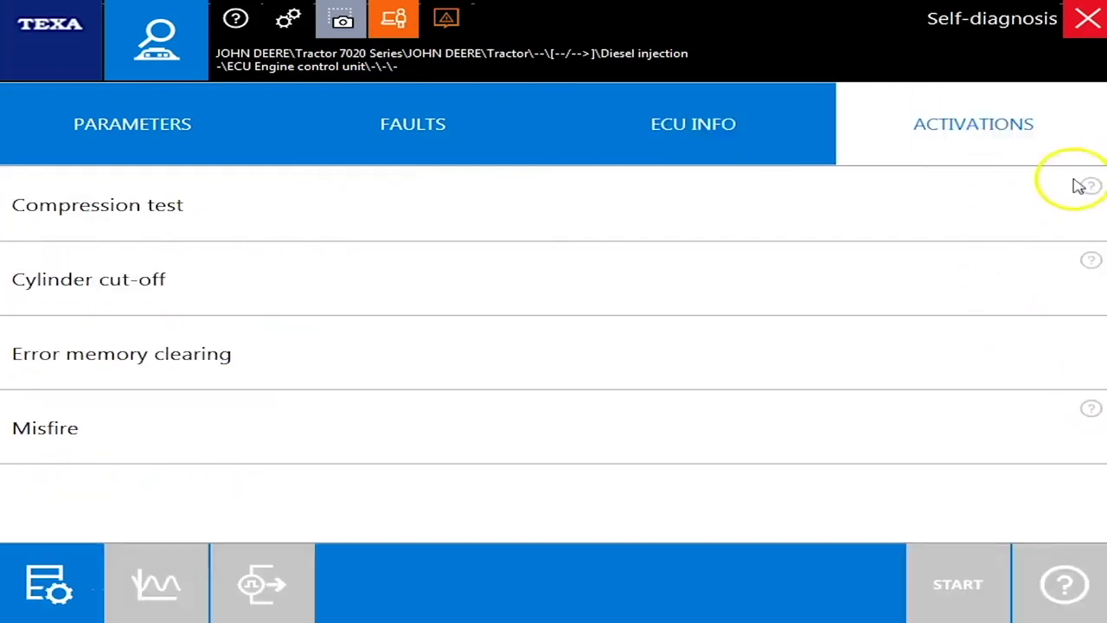
# End the engine ECU session and connect to the HCU Heaver control unit via the OBD-Deutsch adapter.
pyautogui.click(1089, 19)
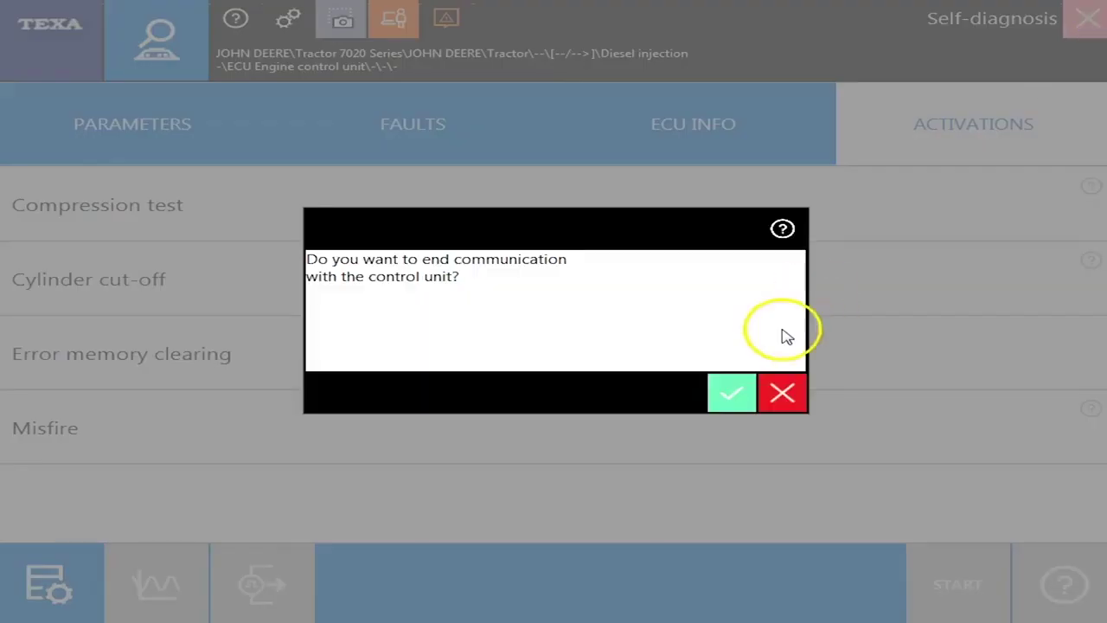
pyautogui.click(732, 387)
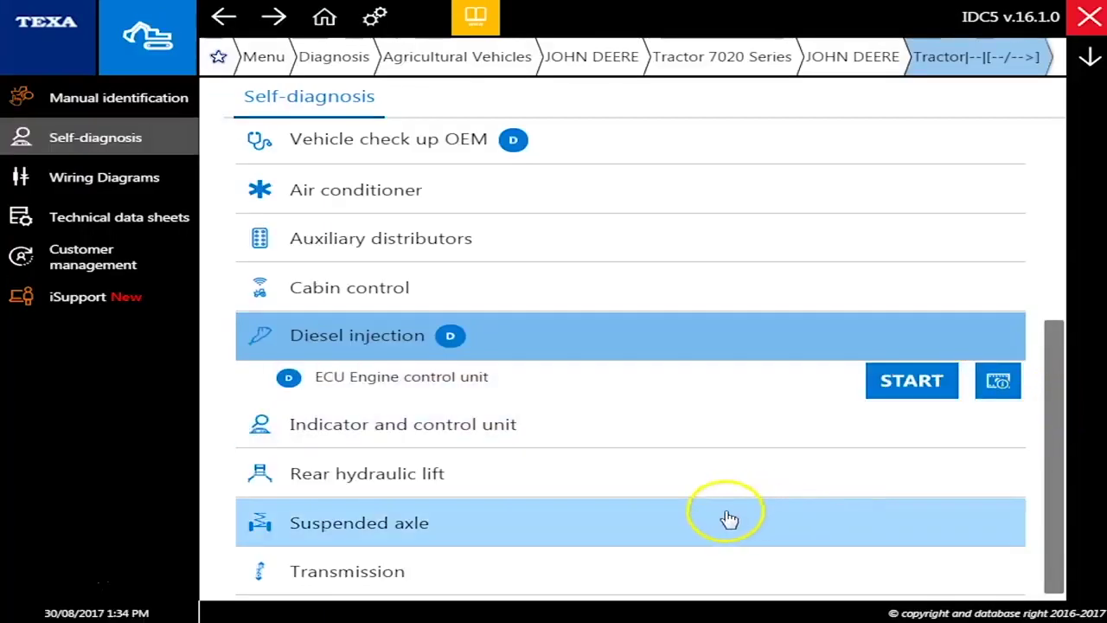
pyautogui.click(742, 493)
pyautogui.click(912, 513)
pyautogui.click(507, 396)
pyautogui.click(510, 398)
pyautogui.click(464, 484)
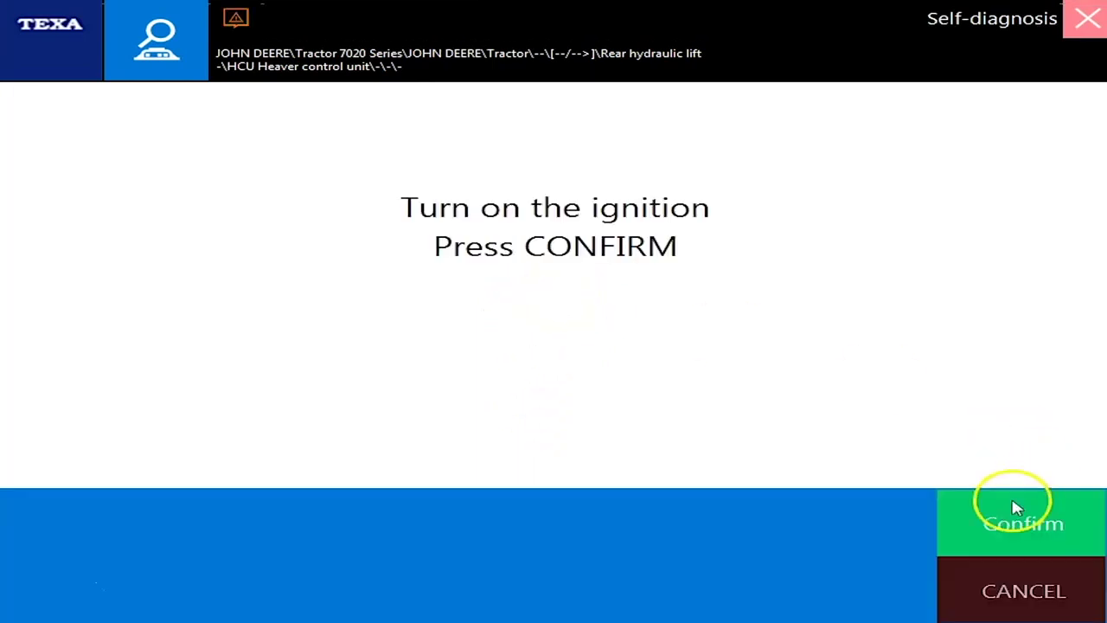
pyautogui.click(1015, 507)
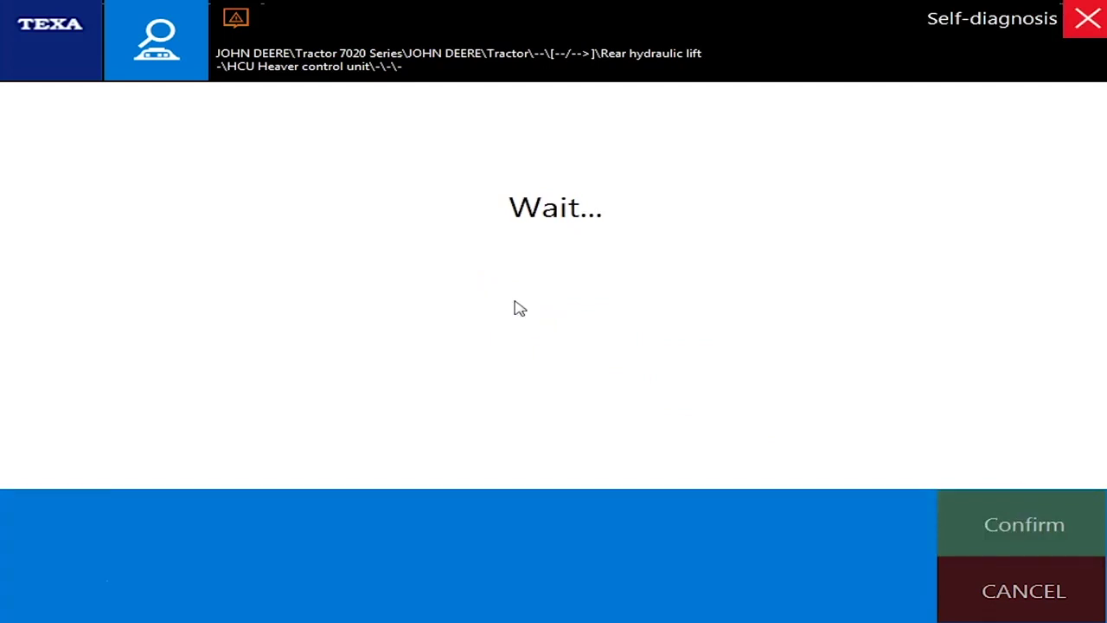
# Review the lift unit's live parameters, status values and control unit identification details.
pyautogui.click(497, 265)
pyautogui.click(237, 148)
pyautogui.click(198, 147)
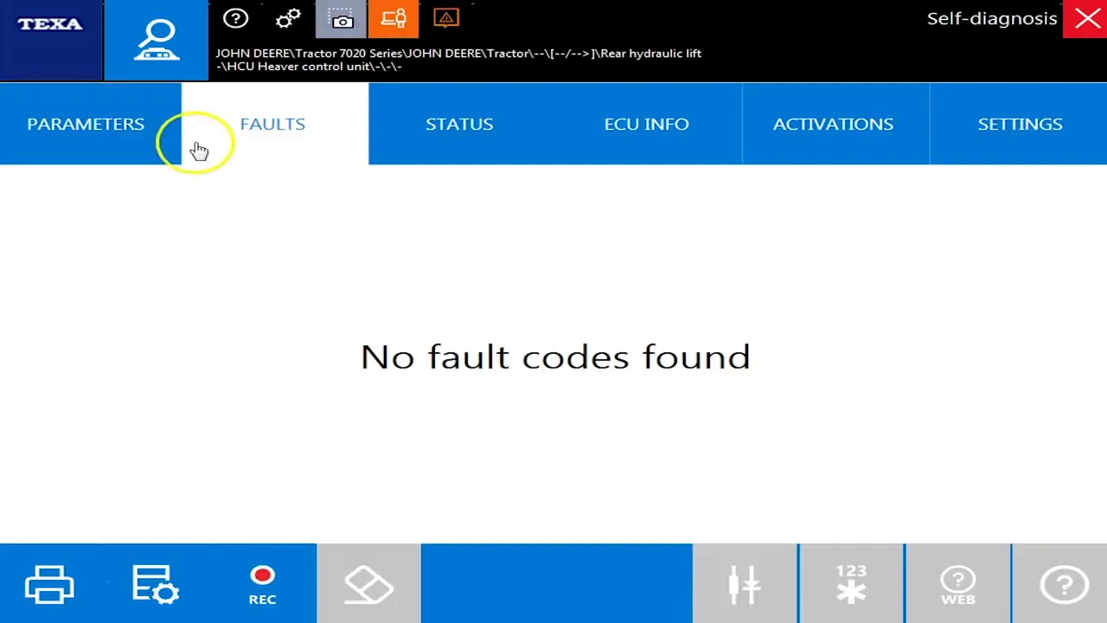
pyautogui.click(137, 129)
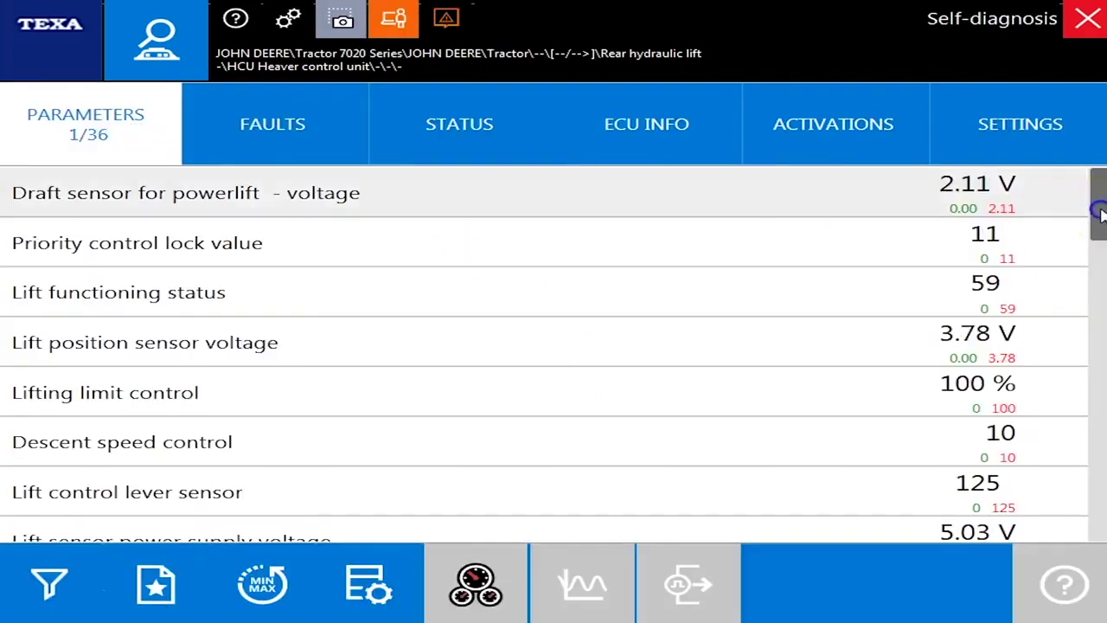
pyautogui.moveTo(1095, 216); pyautogui.dragTo(1099, 525)
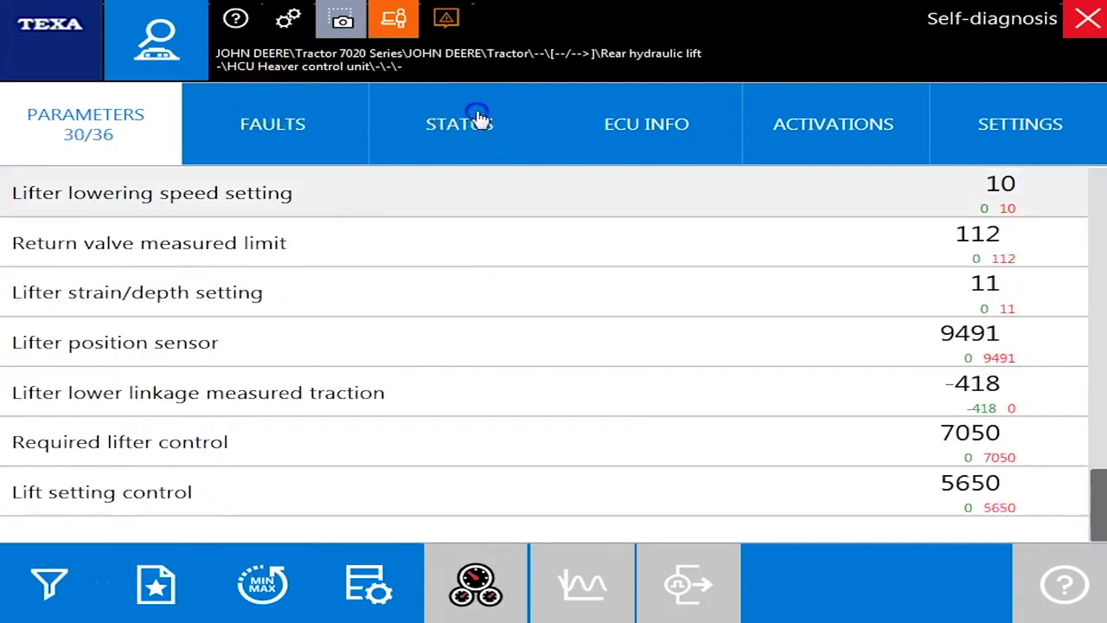
pyautogui.click(454, 111)
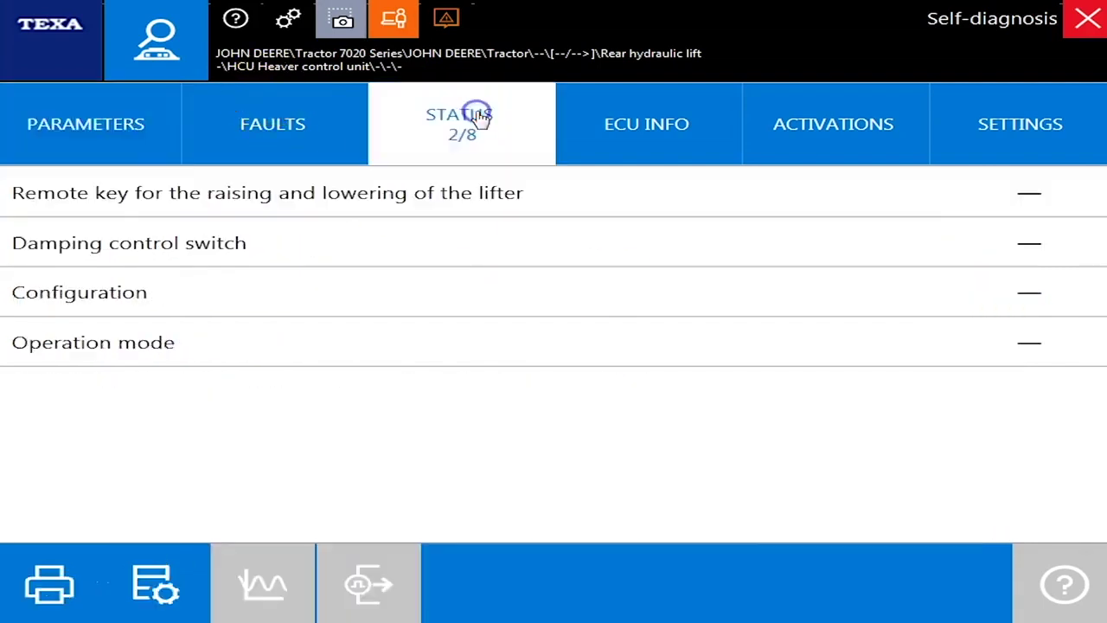
pyautogui.click(637, 126)
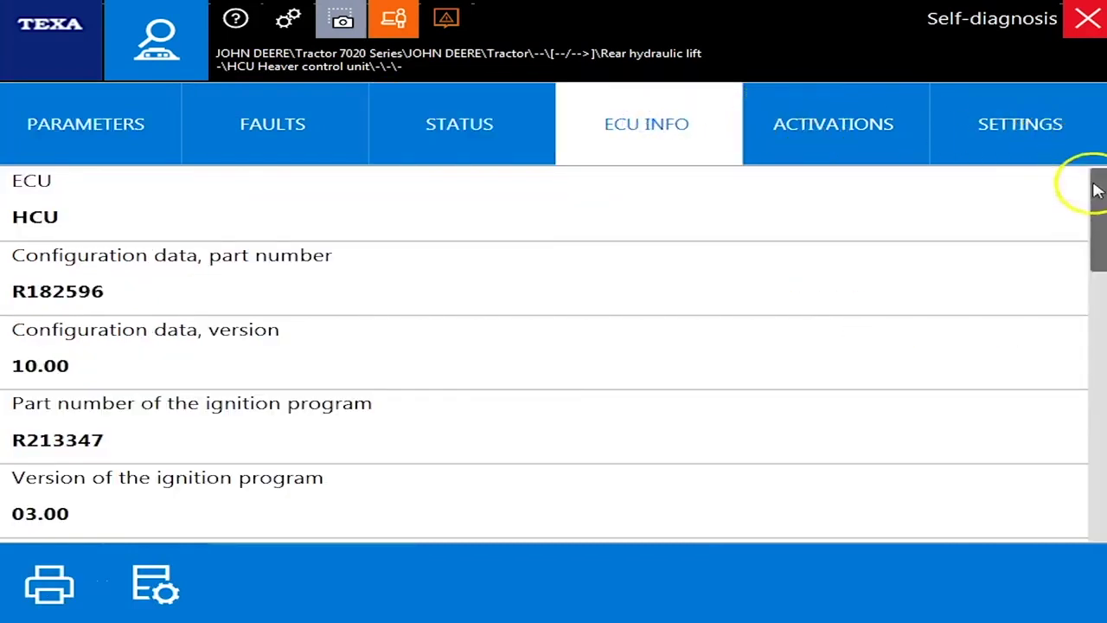
pyautogui.moveTo(1095, 192); pyautogui.dragTo(1099, 532)
# Check the activations, select the Lifter calibration setting, then end the lift unit session.
pyautogui.click(801, 123)
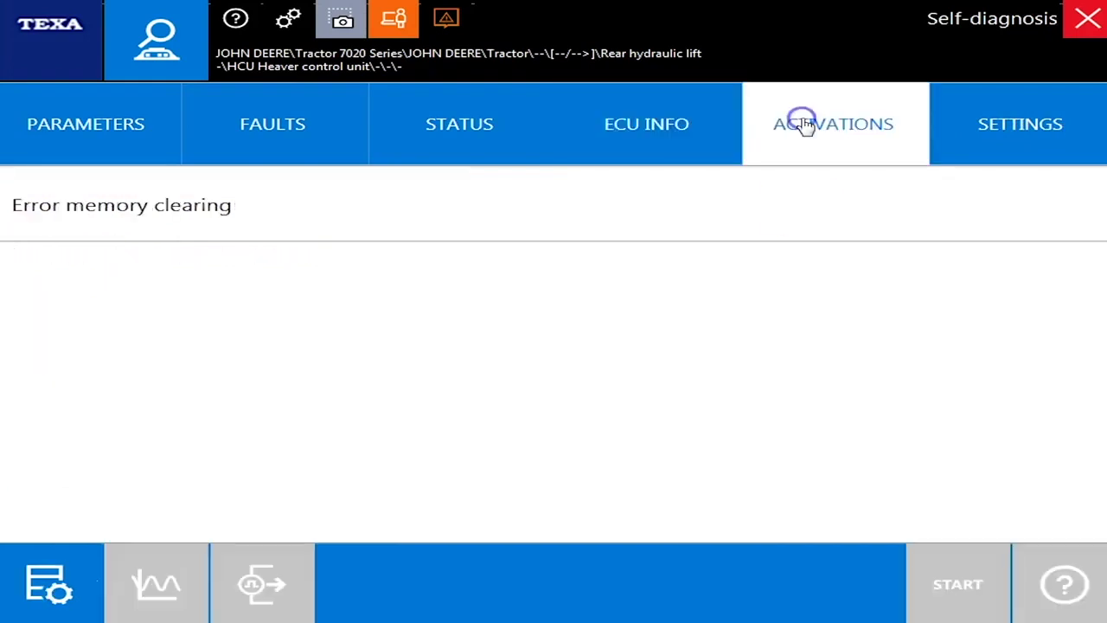
pyautogui.click(989, 137)
pyautogui.click(1009, 200)
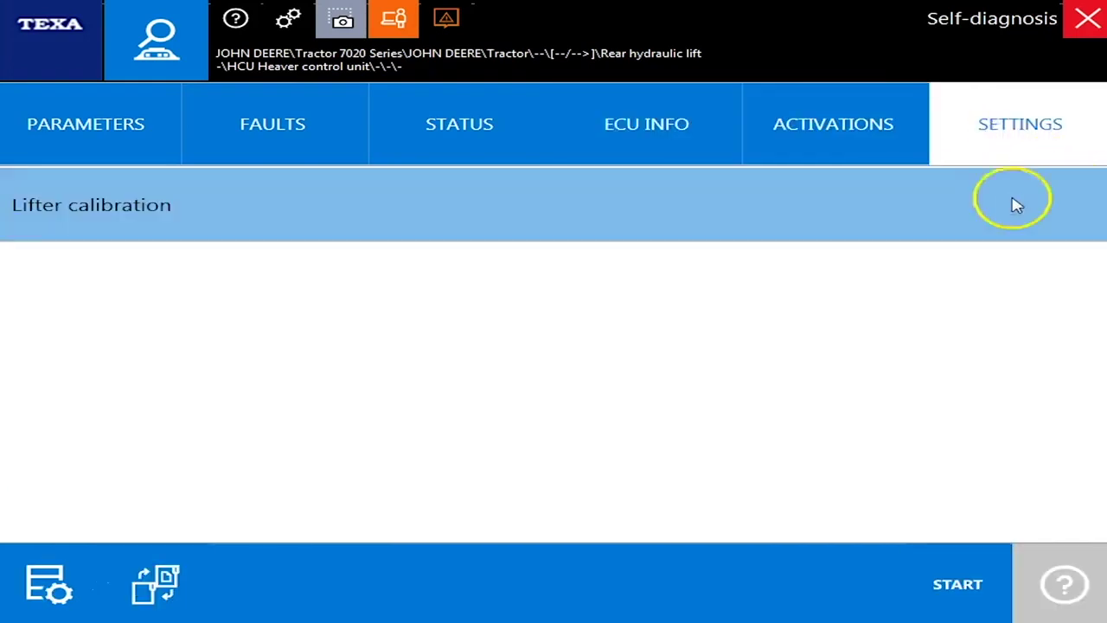
pyautogui.click(1086, 20)
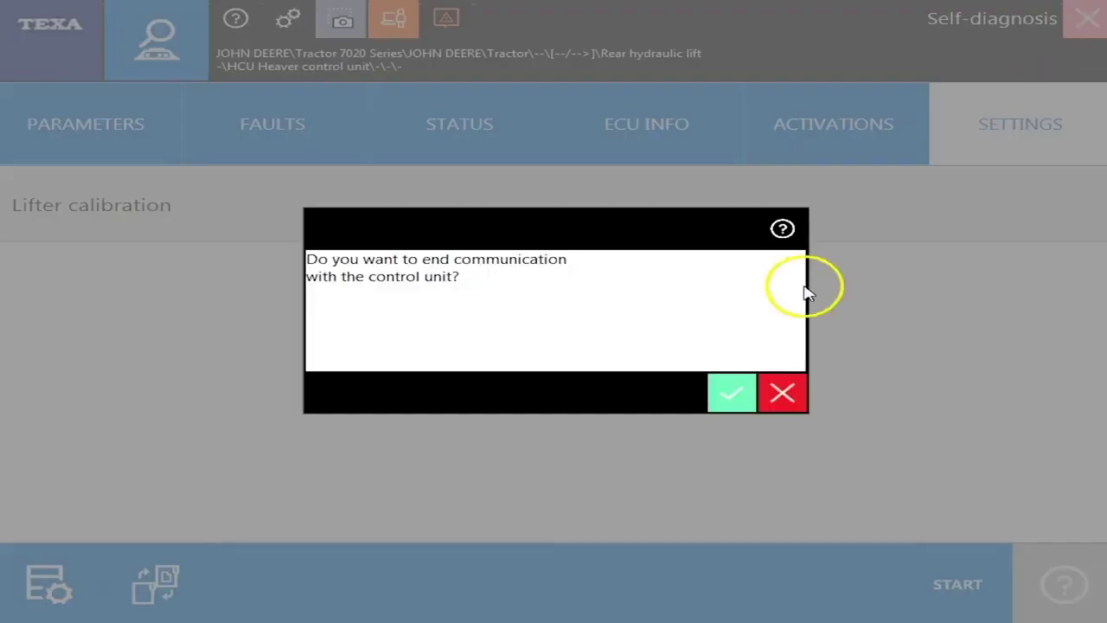
# Confirm ending the HCU session and connect to the PTI AutoPowr/IVT transmission unit via OBD-Deutsch 9.
pyautogui.click(751, 403)
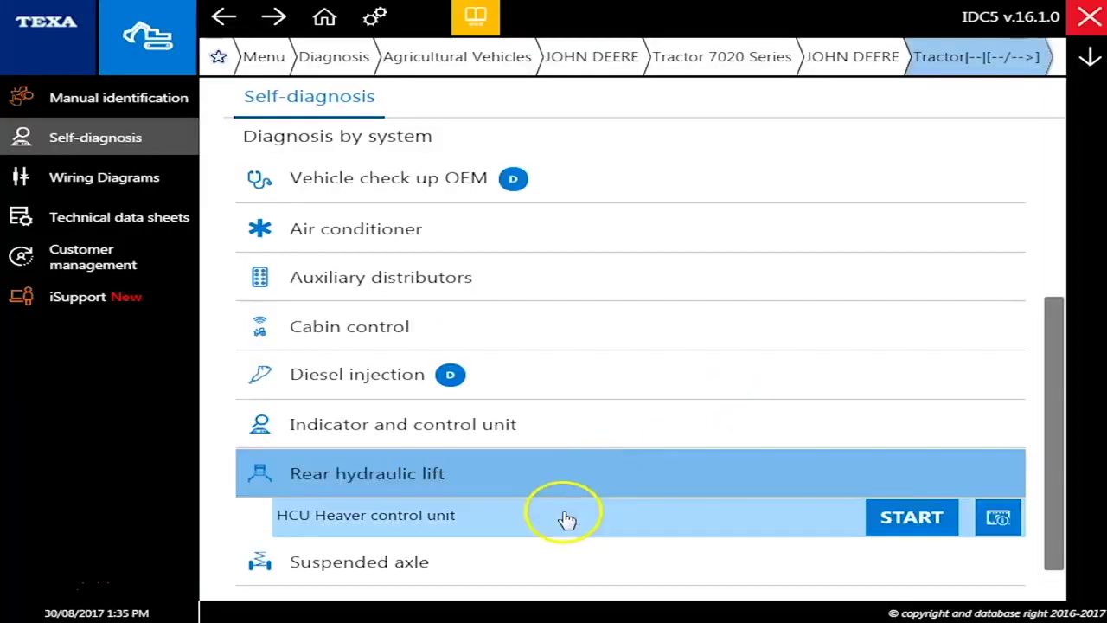
pyautogui.moveTo(1051, 477); pyautogui.dragTo(1050, 494)
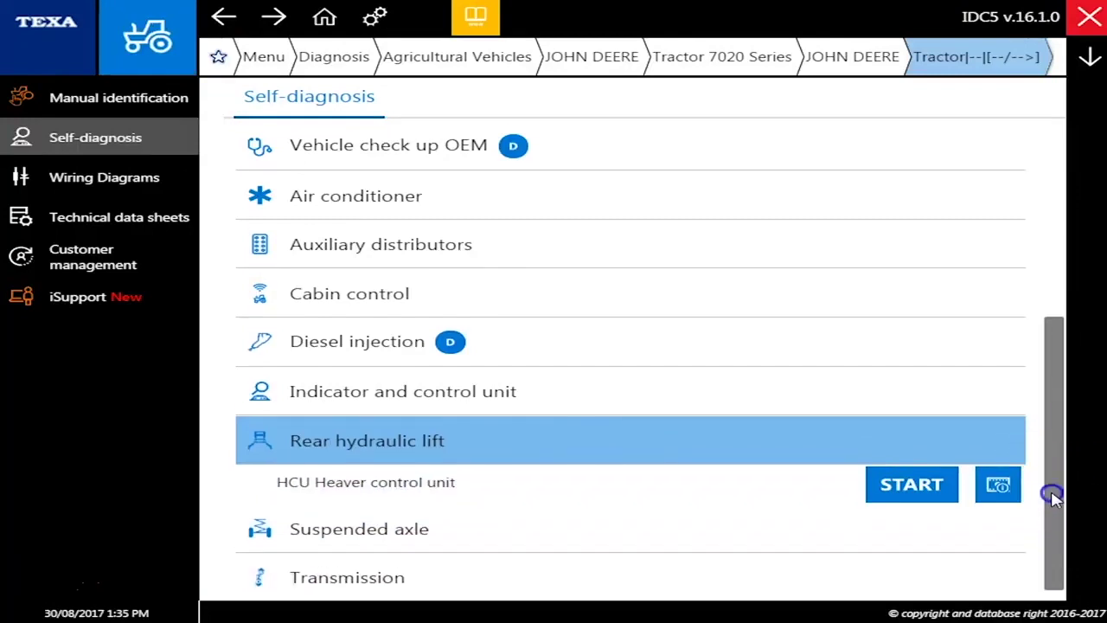
pyautogui.click(539, 573)
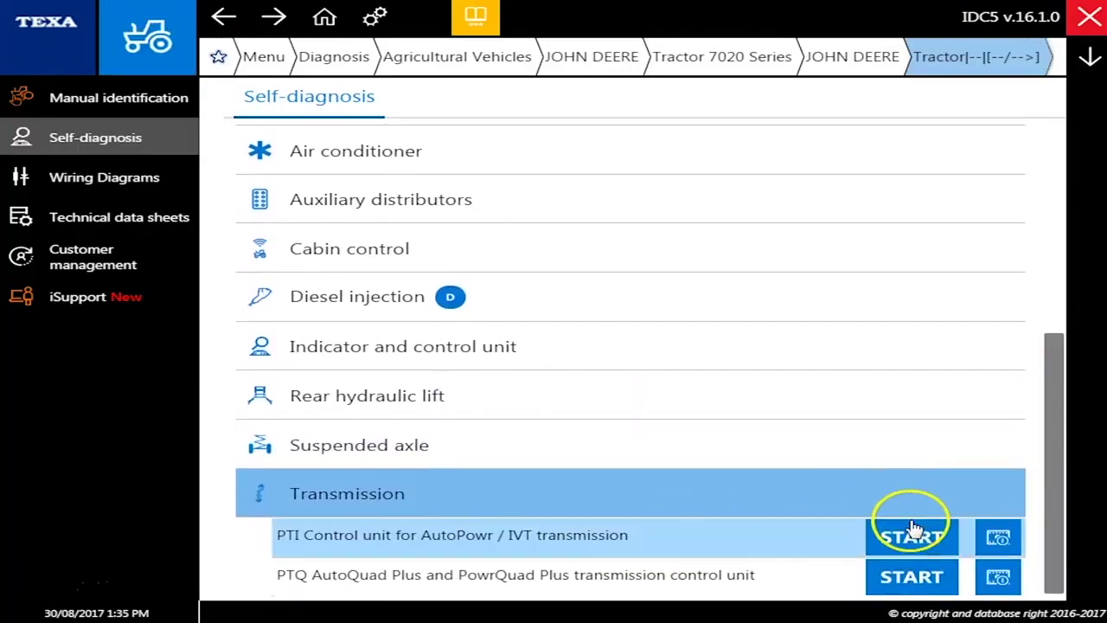
pyautogui.click(913, 530)
pyautogui.click(432, 389)
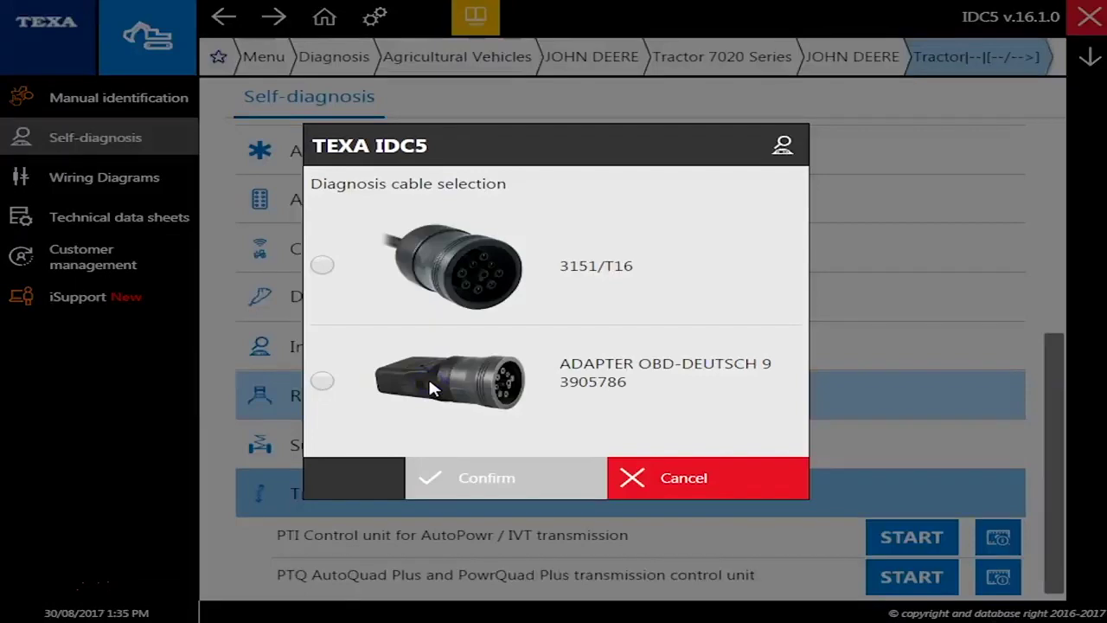
pyautogui.click(433, 389)
pyautogui.click(472, 474)
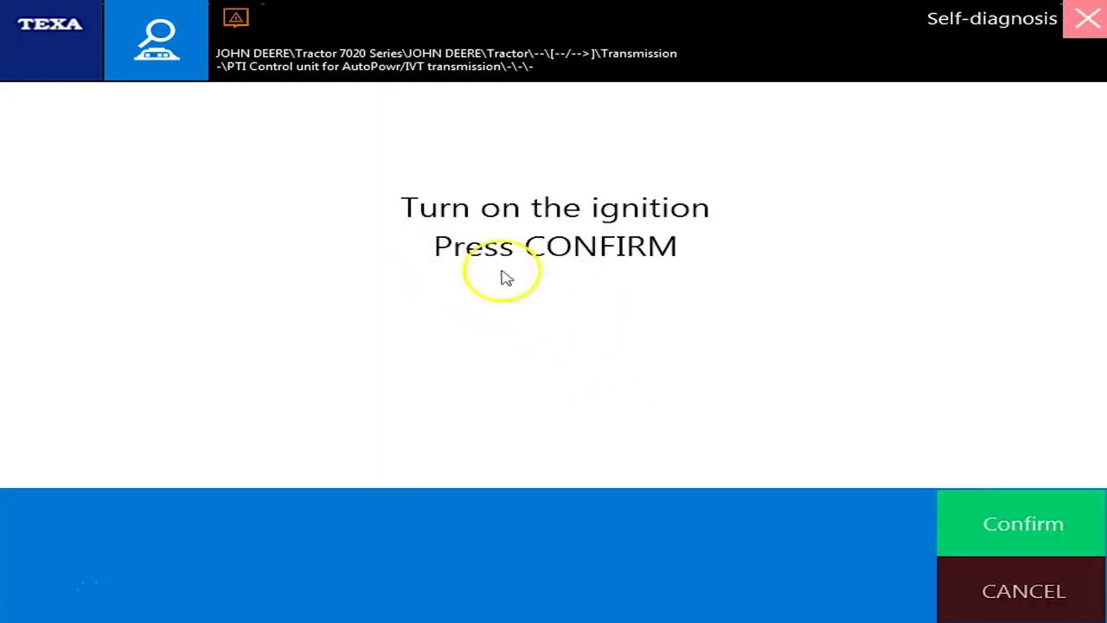
pyautogui.click(983, 519)
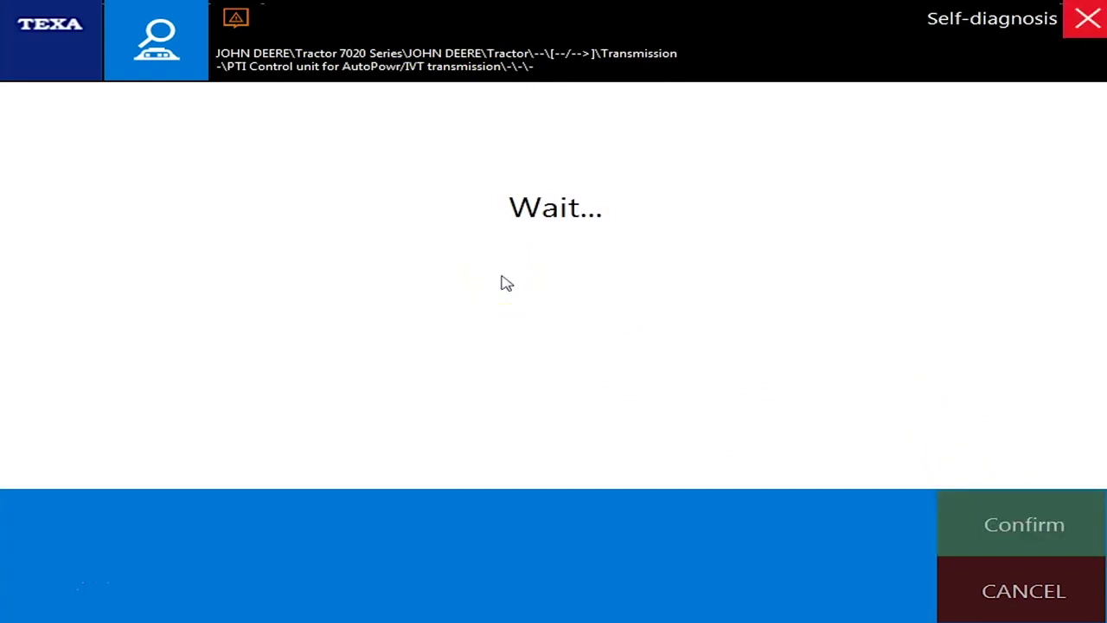
# Scroll through the transmission unit's parameter readings, then display its status values.
pyautogui.click(465, 267)
pyautogui.click(178, 138)
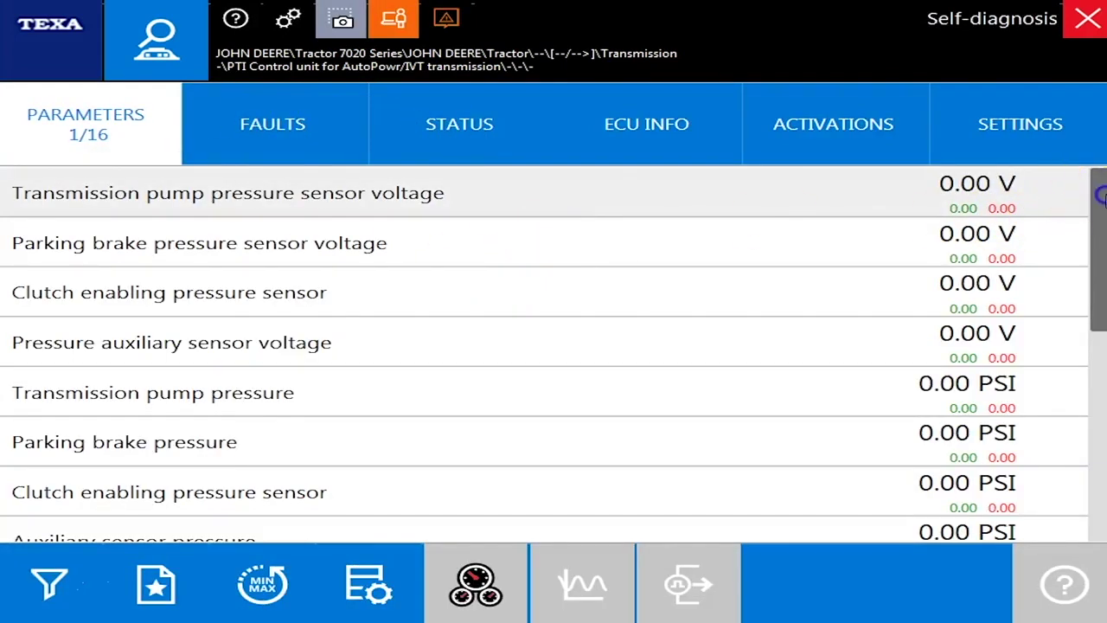
pyautogui.moveTo(1099, 198); pyautogui.dragTo(1087, 445)
pyautogui.click(485, 141)
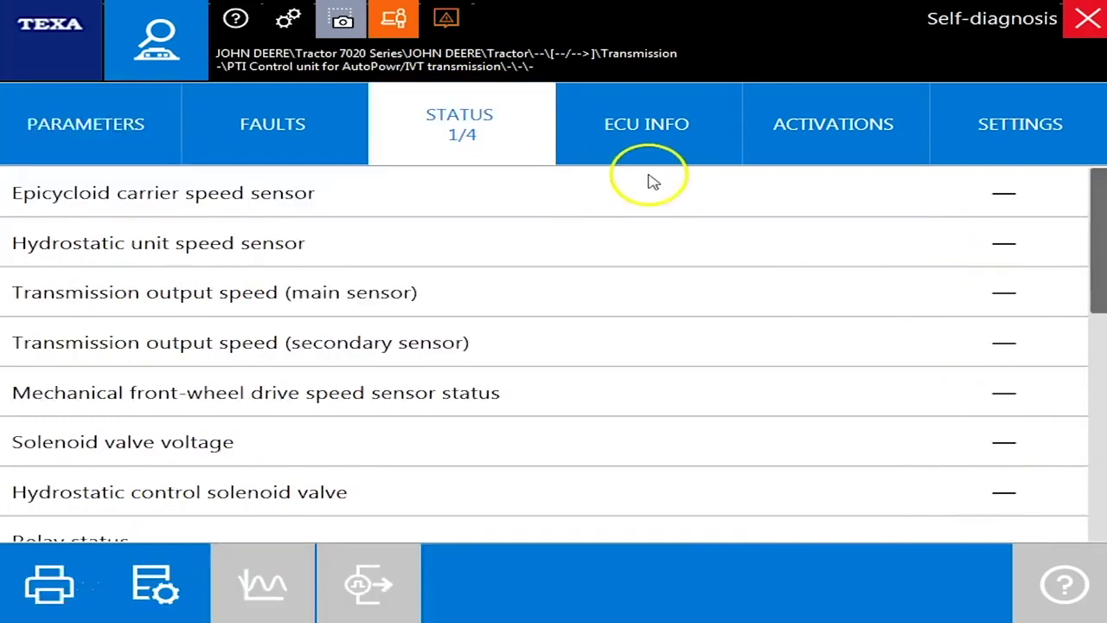